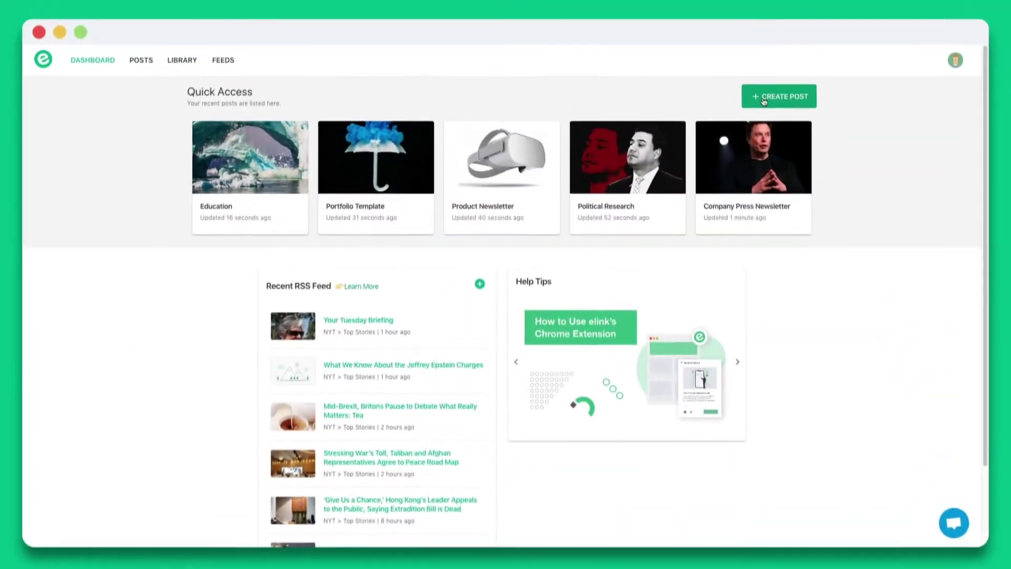
# Step: Start a new post and preview the News Feed template in the template gallery
pyautogui.click(765, 102)
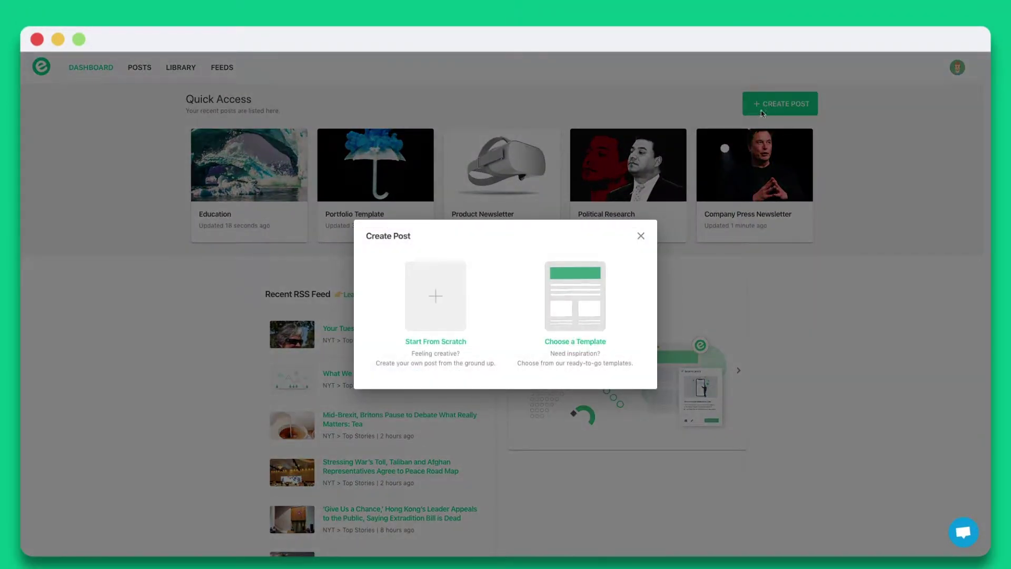
pyautogui.click(591, 304)
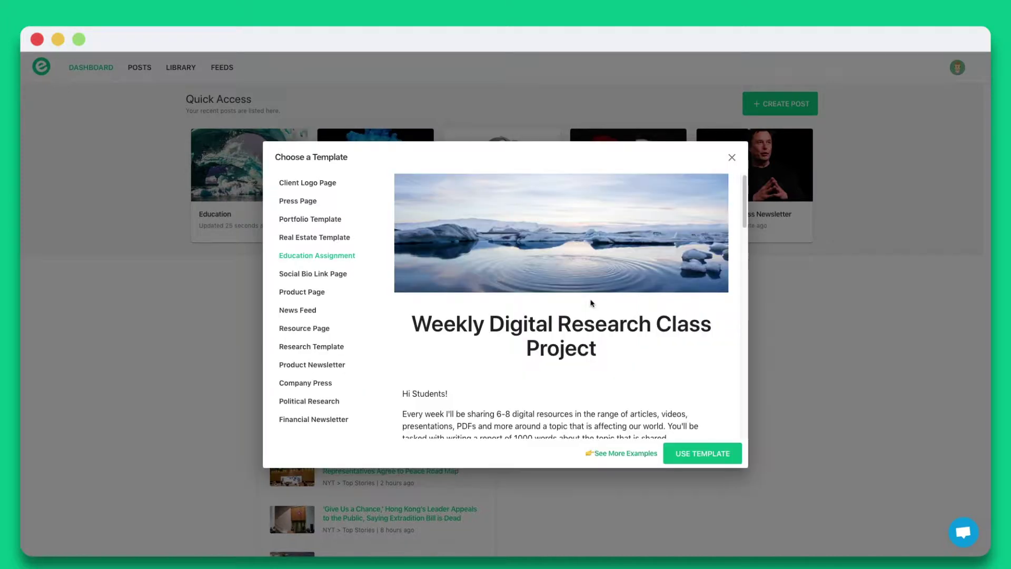
pyautogui.click(313, 307)
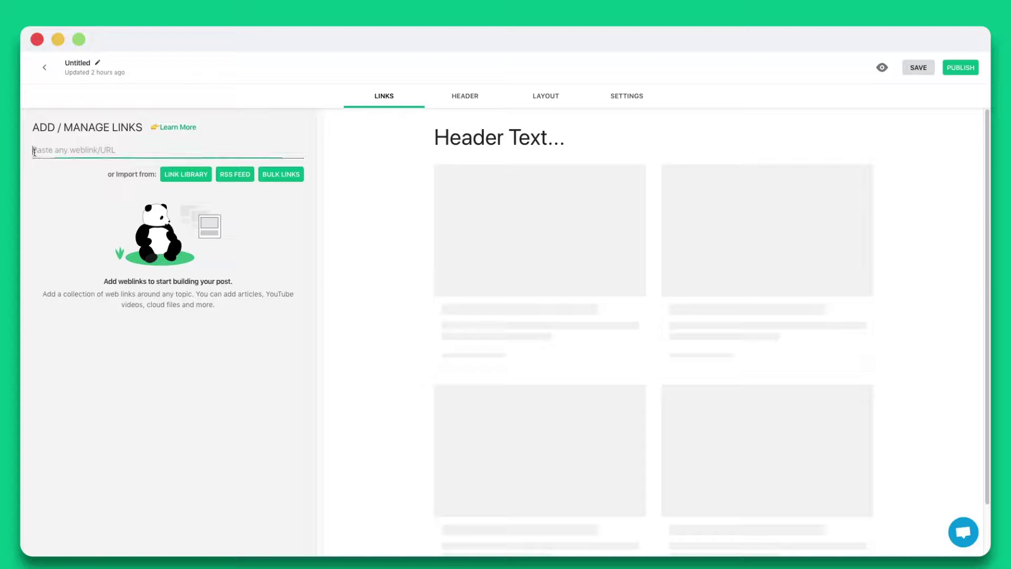
# Step: Paste the CNBC Amazon robots, Wired Blue robot and YouTube robotics video links into the post
pyautogui.press('super+v')
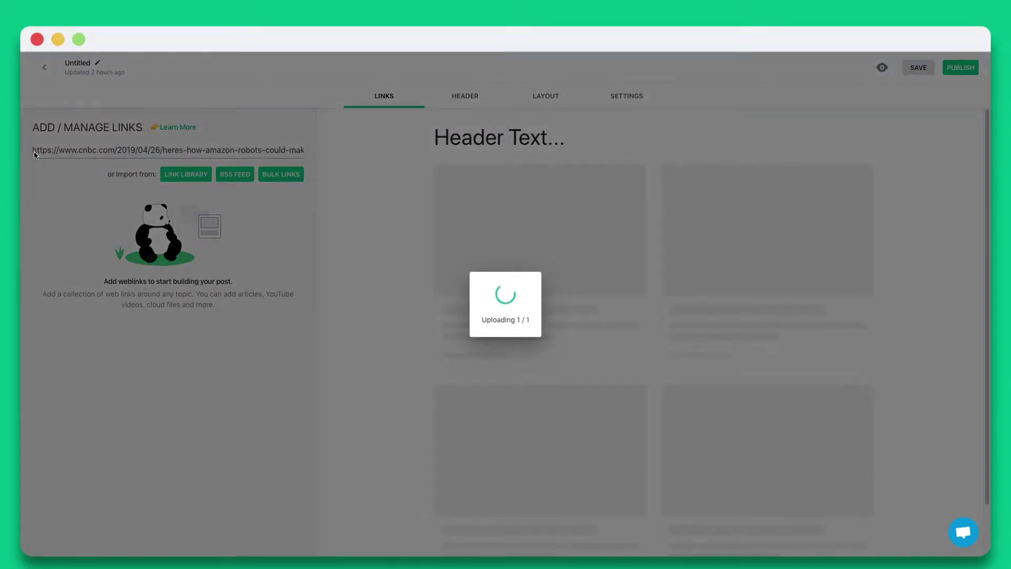
pyautogui.write('https://www.wired.com/story/blue-the-robot/')
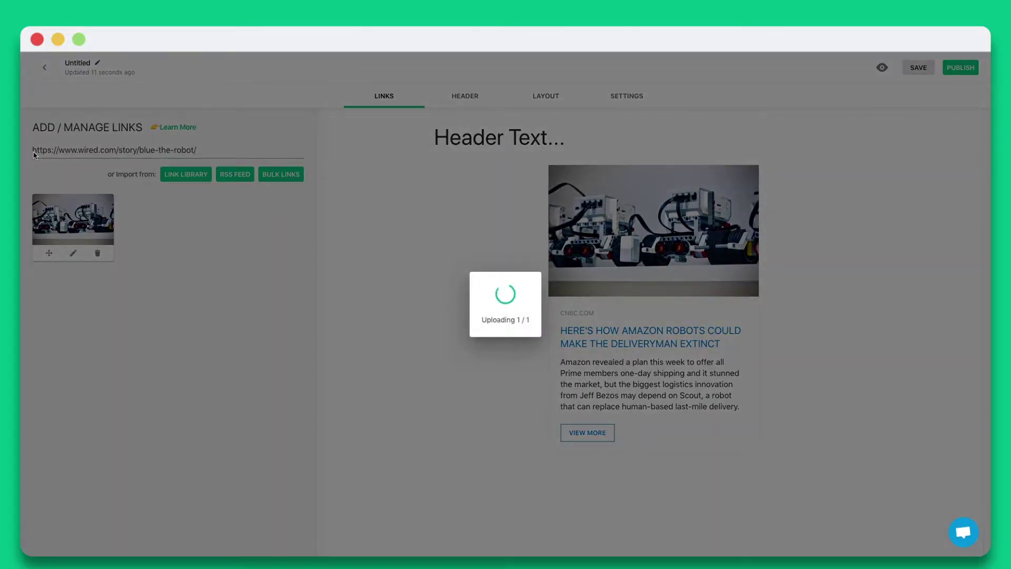
pyautogui.write('https://www.youtube.com/watch?v=8vIT2da6N_o')
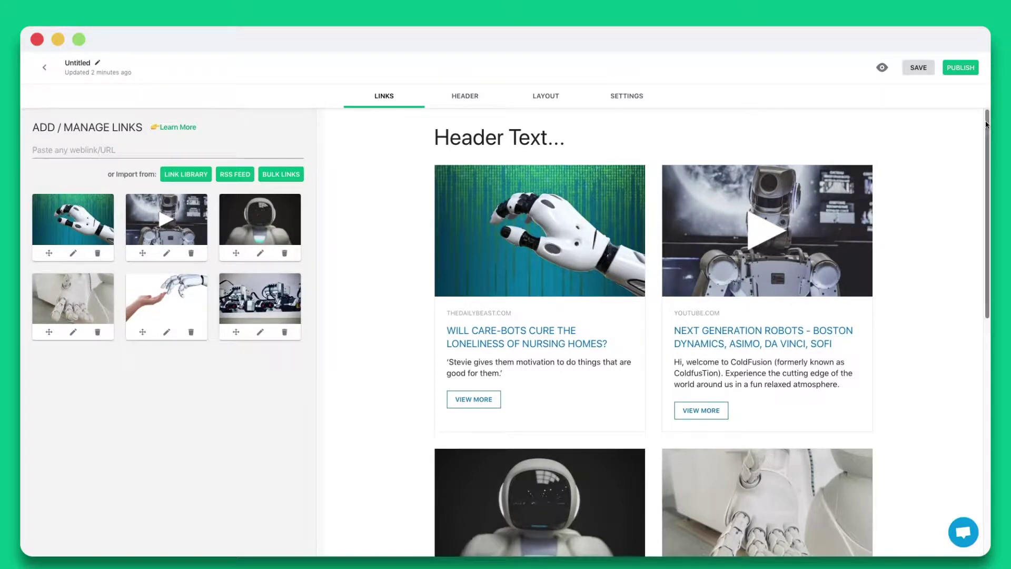
pyautogui.scroll(-1, 987, 123)
pyautogui.scroll(-2, 988, 123)
pyautogui.scroll(-1, 987, 124)
pyautogui.scroll(-2, 988, 123)
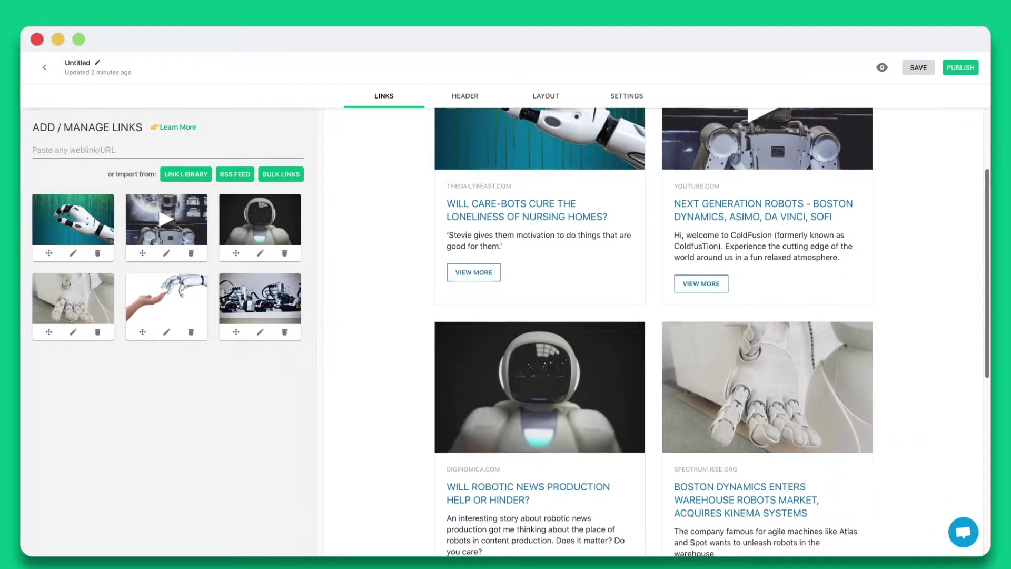
pyautogui.scroll(-1, 988, 123)
pyautogui.scroll(-1, 711, 332)
pyautogui.scroll(-1, 711, 332)
pyautogui.scroll(-1, 711, 332)
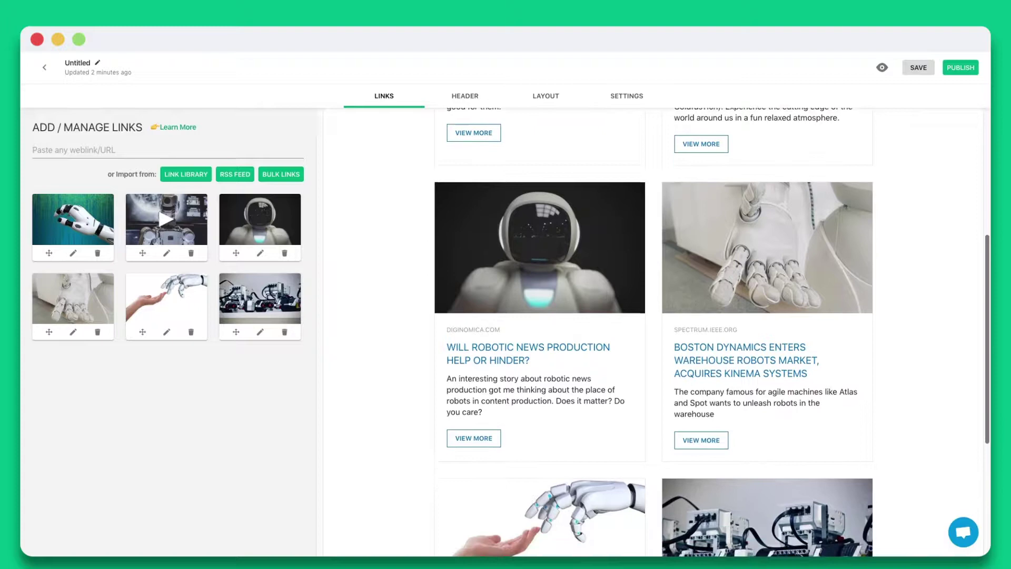
pyautogui.scroll(-1, 711, 332)
pyautogui.scroll(-1, 710, 332)
pyautogui.scroll(-2, 711, 332)
pyautogui.scroll(-1, 711, 332)
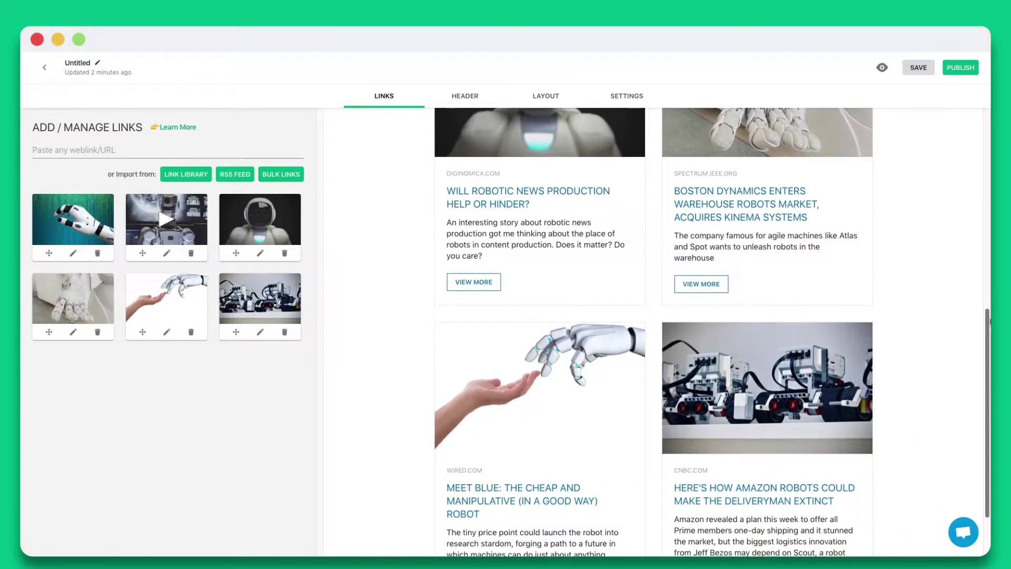
pyautogui.scroll(-1, 710, 332)
pyautogui.scroll(-1, 989, 340)
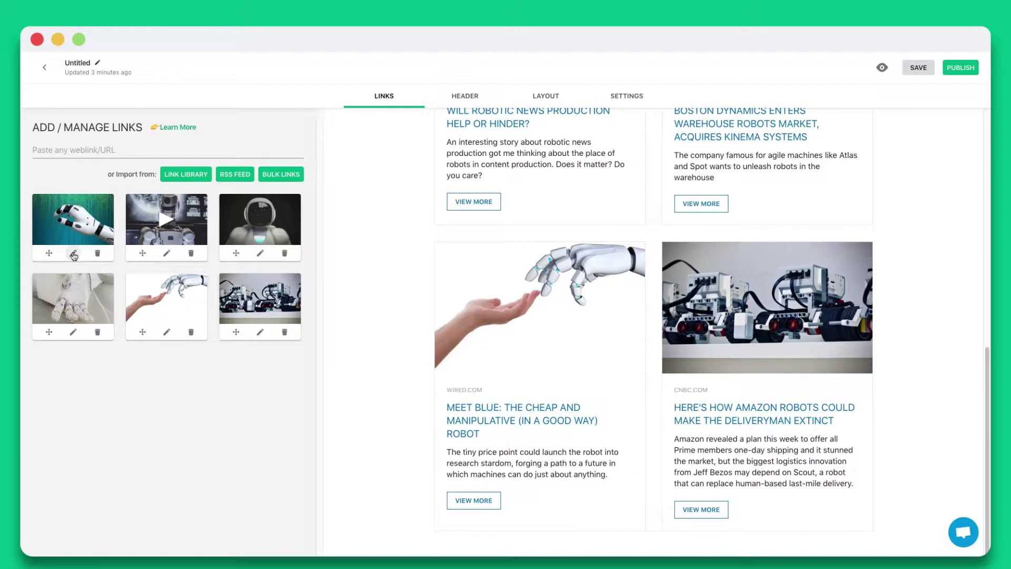
# Step: Replace the Care-Bots card's image with a robot hand reaching toward a human hand
pyautogui.click(73, 254)
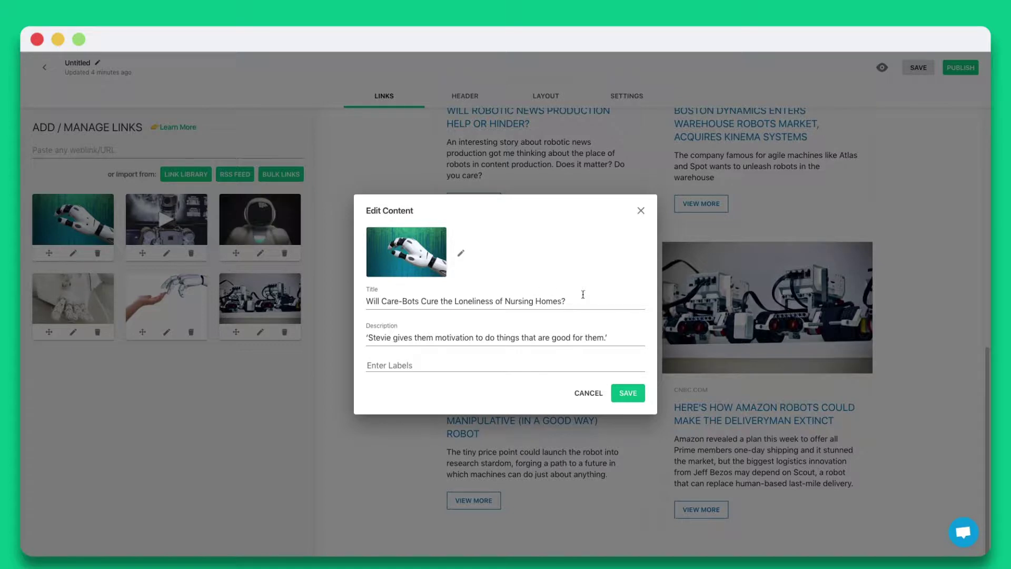
pyautogui.moveTo(582, 297); pyautogui.dragTo(362, 304)
pyautogui.moveTo(610, 337); pyautogui.dragTo(357, 340)
pyautogui.click(460, 252)
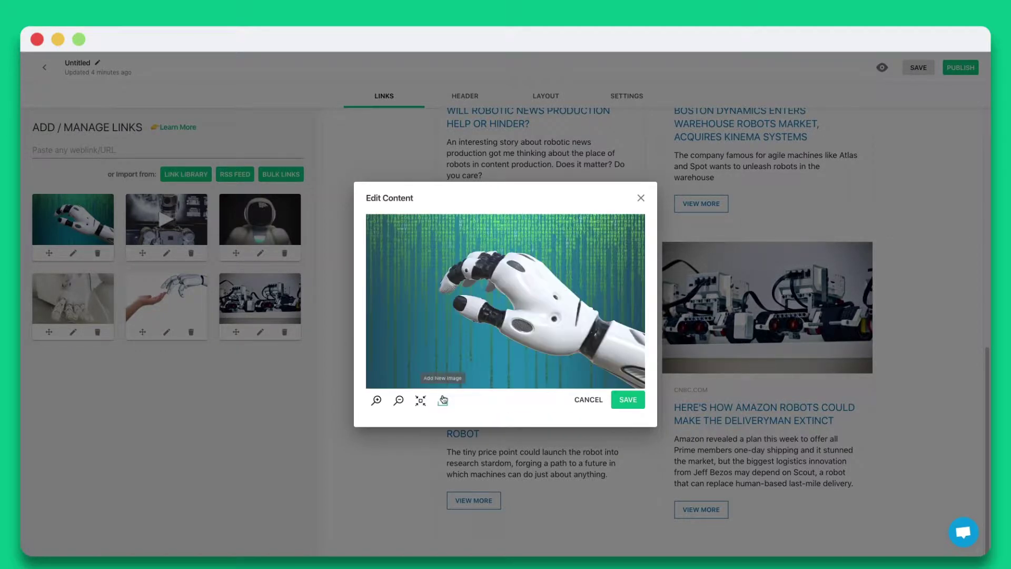
pyautogui.click(443, 400)
pyautogui.click(615, 401)
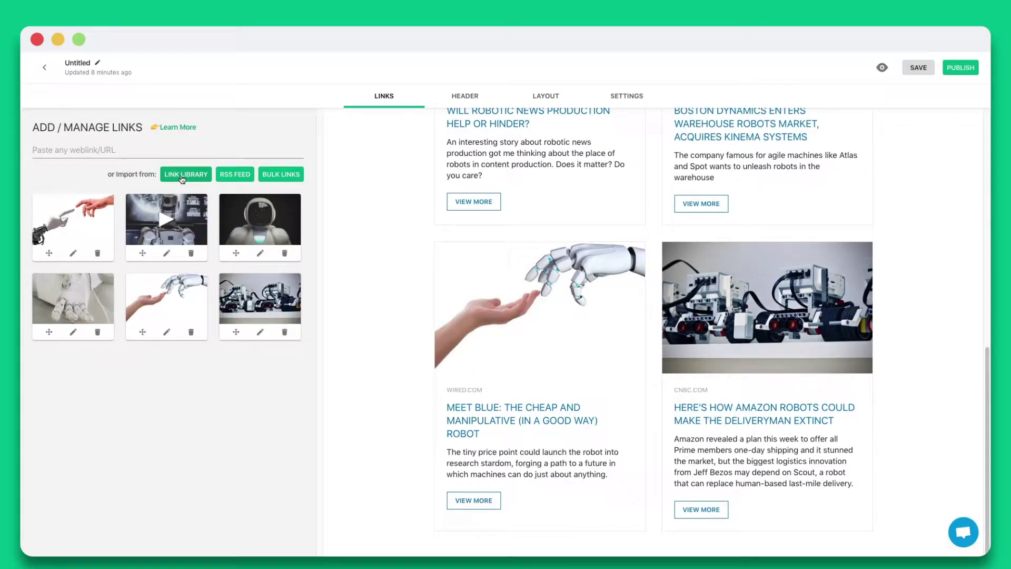
# Step: Browse the Link Library, then the RSS Feed article source
pyautogui.click(184, 176)
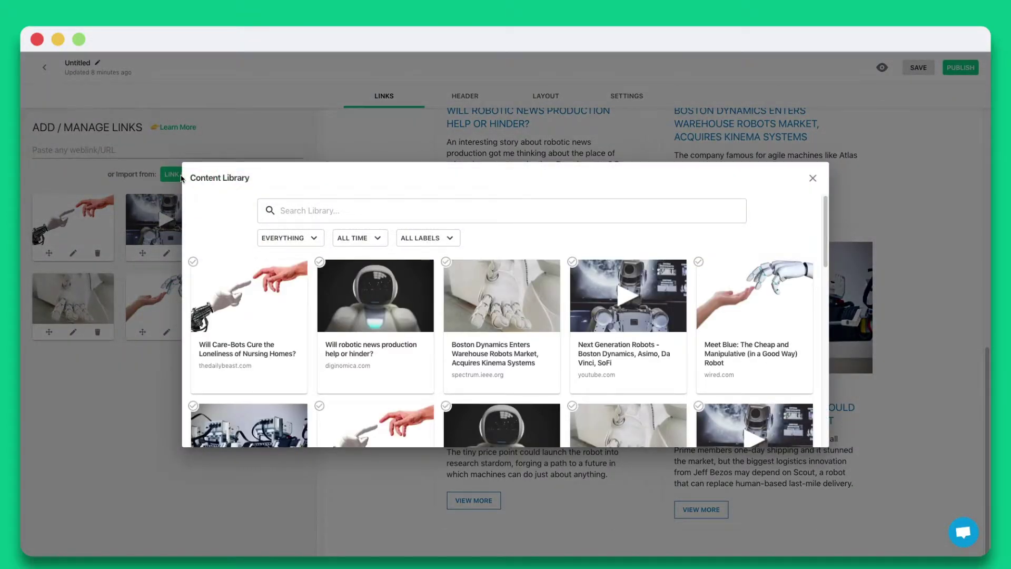
pyautogui.click(182, 178)
pyautogui.click(235, 175)
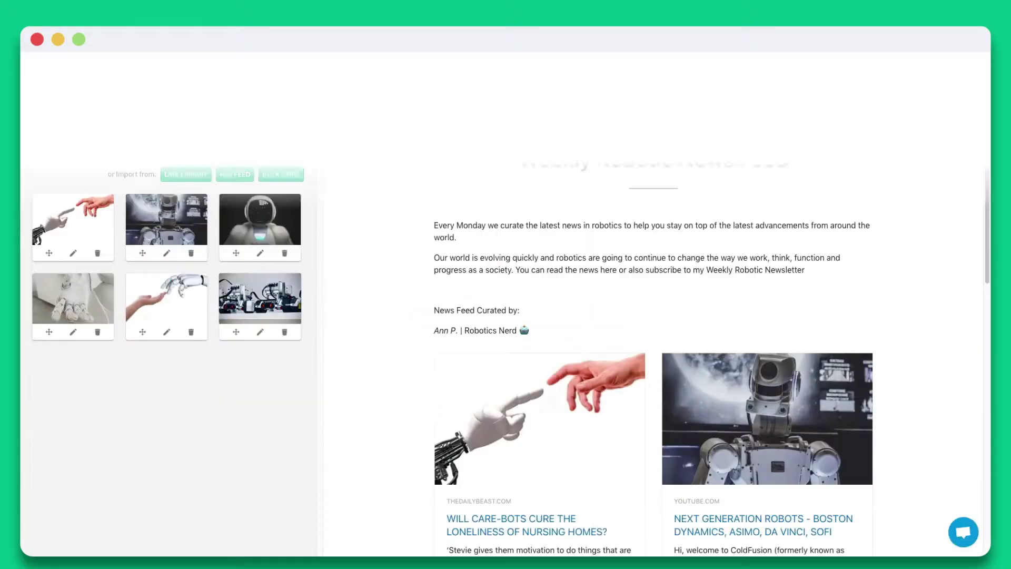
# Step: Open the header settings and turn on Yes, Include My Profile
pyautogui.click(458, 95)
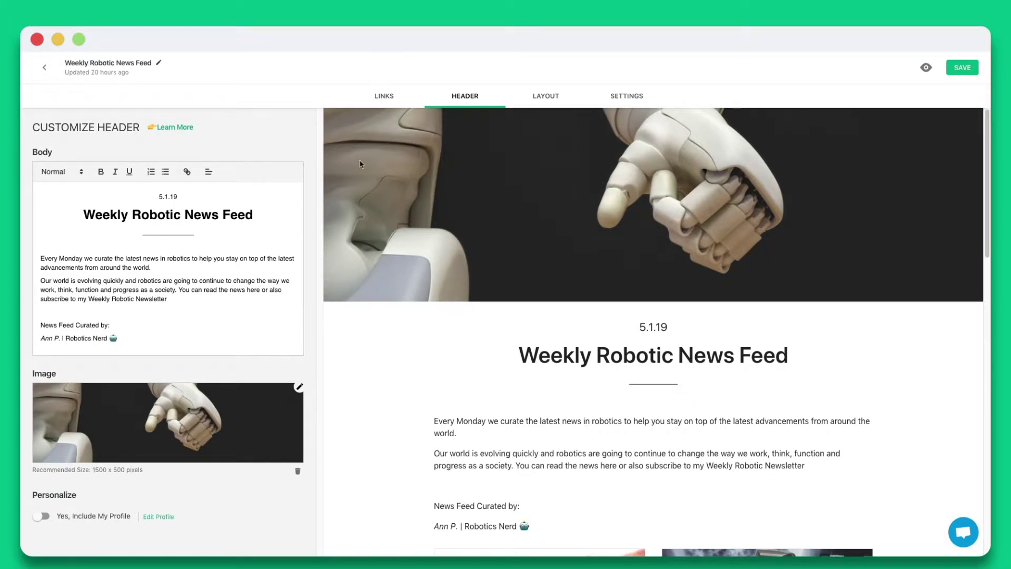
pyautogui.click(41, 516)
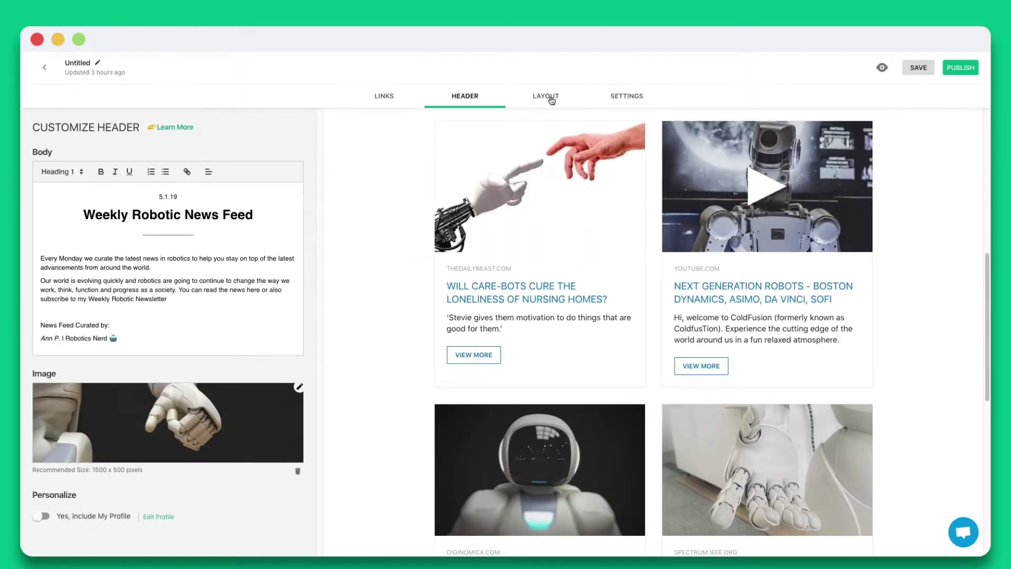
# Step: Preview the Ziro, Tuli, Ganyo and Hensek layouts, then apply the PhiPhi two-column grid
pyautogui.click(553, 98)
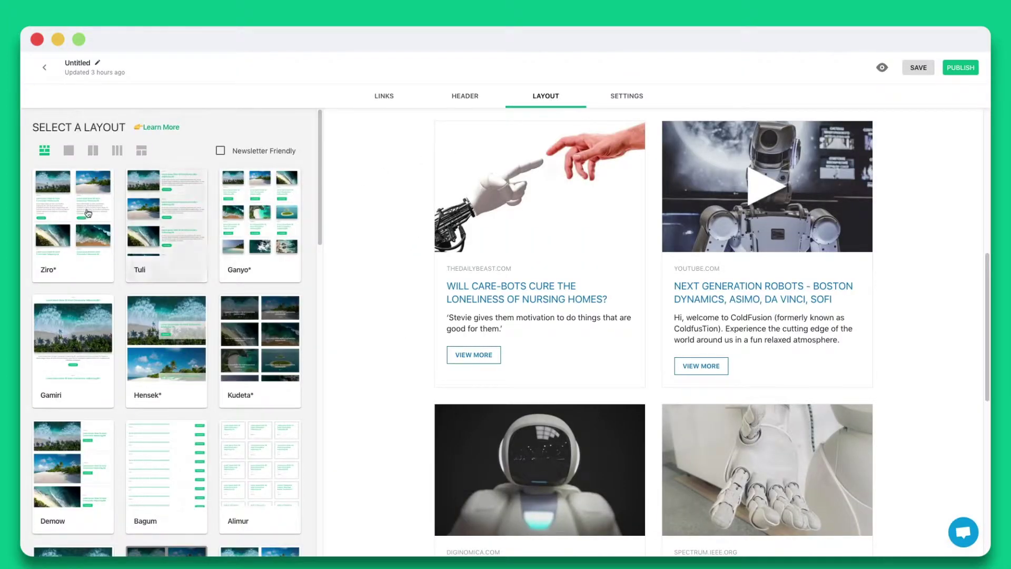
pyautogui.click(60, 212)
pyautogui.click(158, 210)
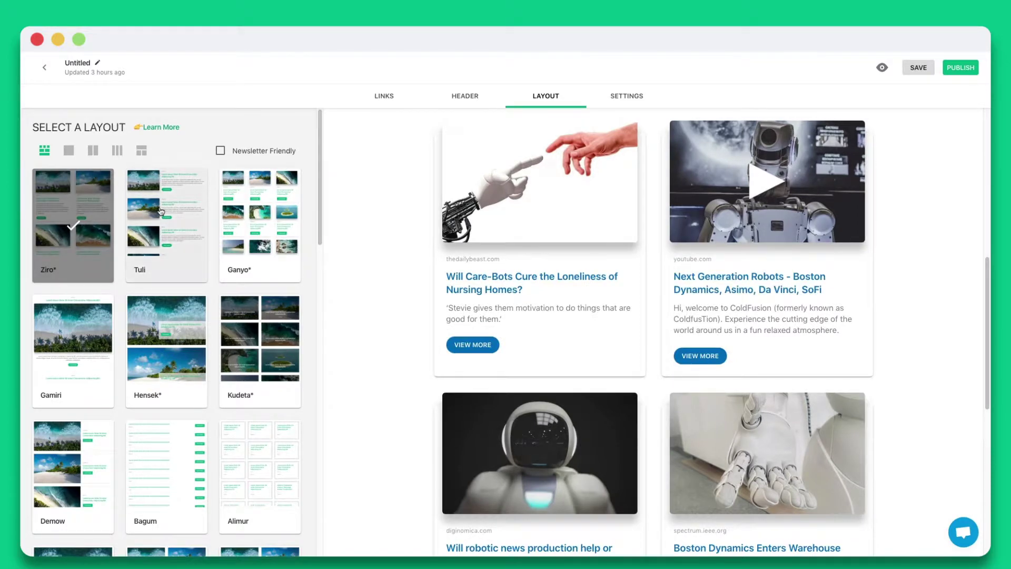
pyautogui.click(260, 219)
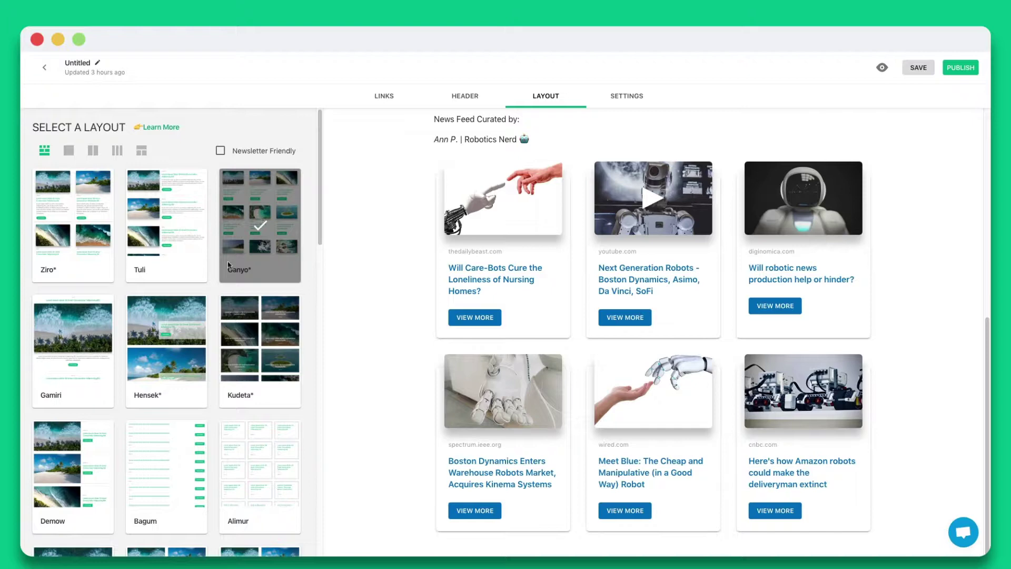
pyautogui.click(179, 323)
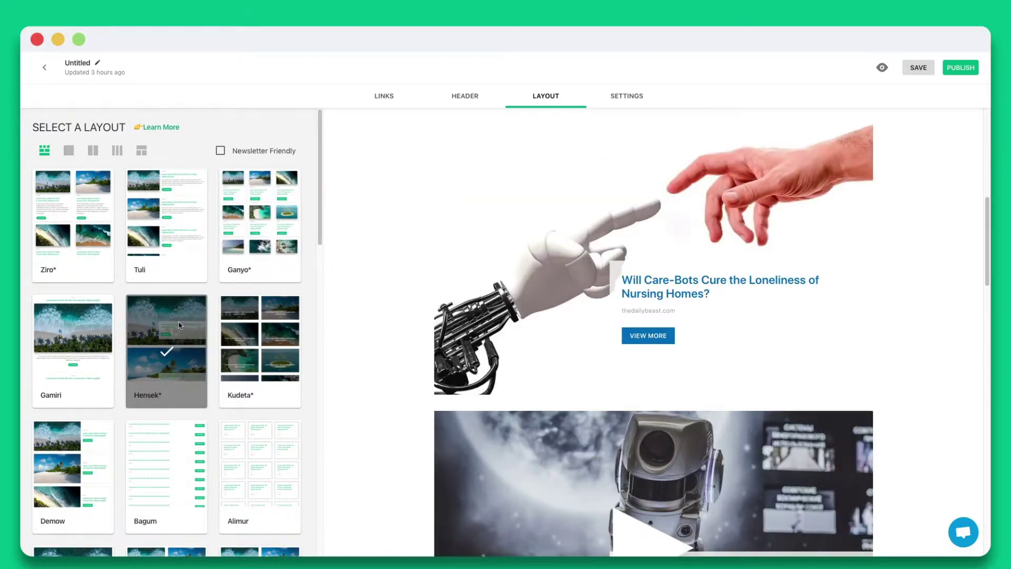
pyautogui.click(237, 330)
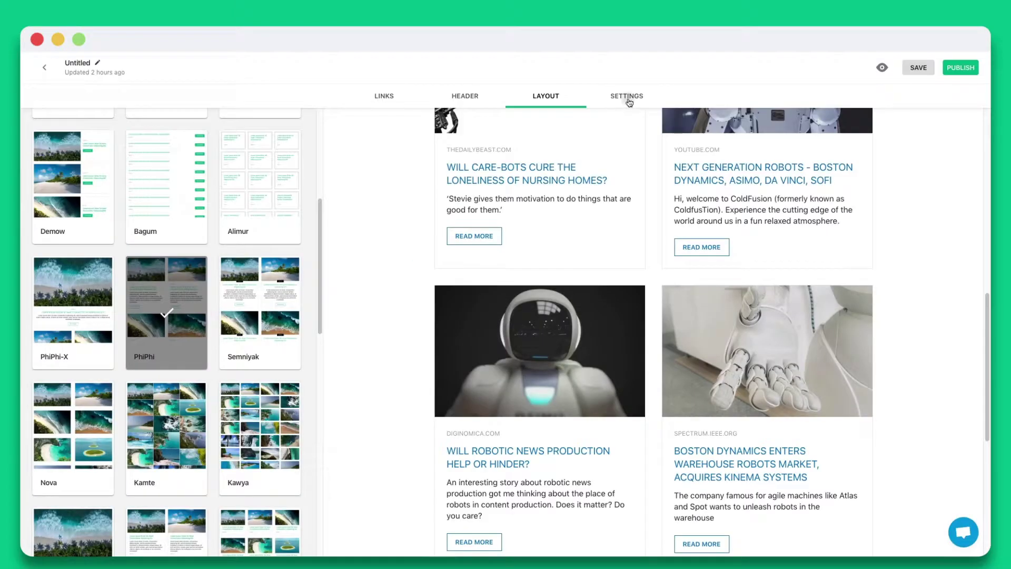
# Step: Set the newsletter's theme colour to a custom teal
pyautogui.click(624, 97)
pyautogui.click(252, 178)
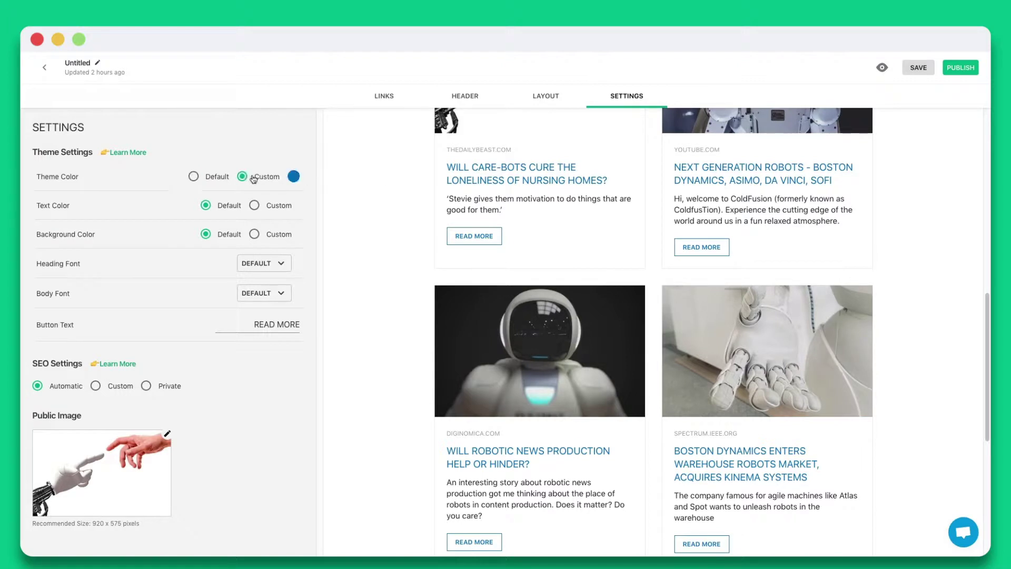
pyautogui.click(295, 177)
pyautogui.click(268, 305)
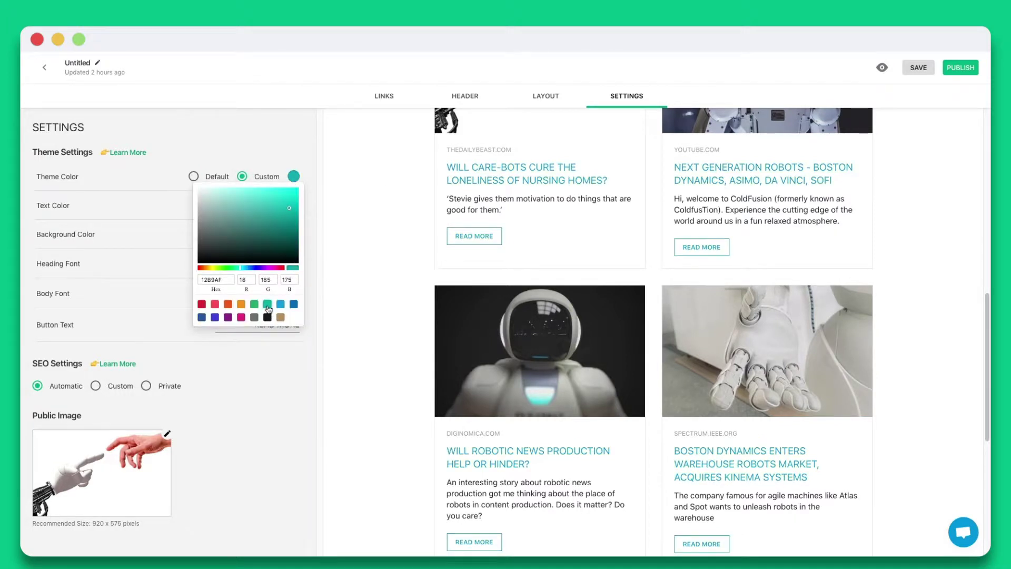
pyautogui.click(167, 270)
# Step: Use Roboto Condensed headings, 'CHECK IT OUT!' button text, and publish the newsletter
pyautogui.click(281, 263)
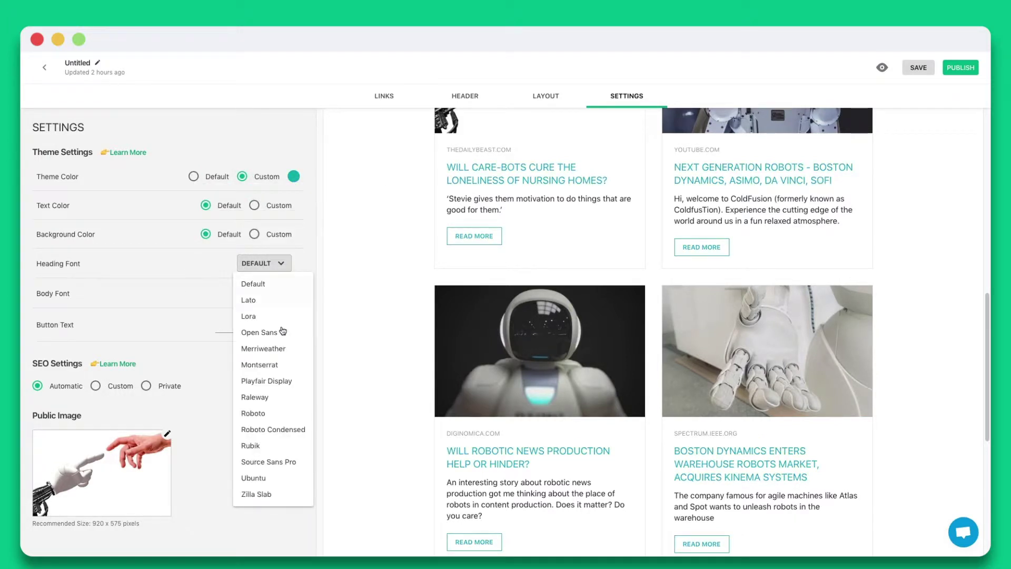
pyautogui.click(274, 428)
pyautogui.moveTo(254, 324); pyautogui.dragTo(306, 324)
pyautogui.write('CHECK IT OUT!')
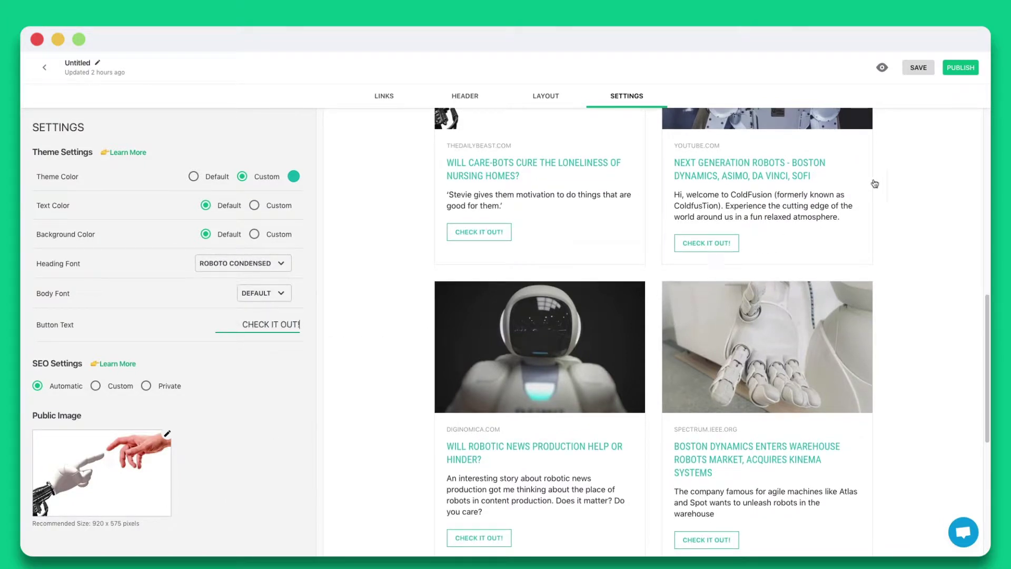
pyautogui.click(962, 68)
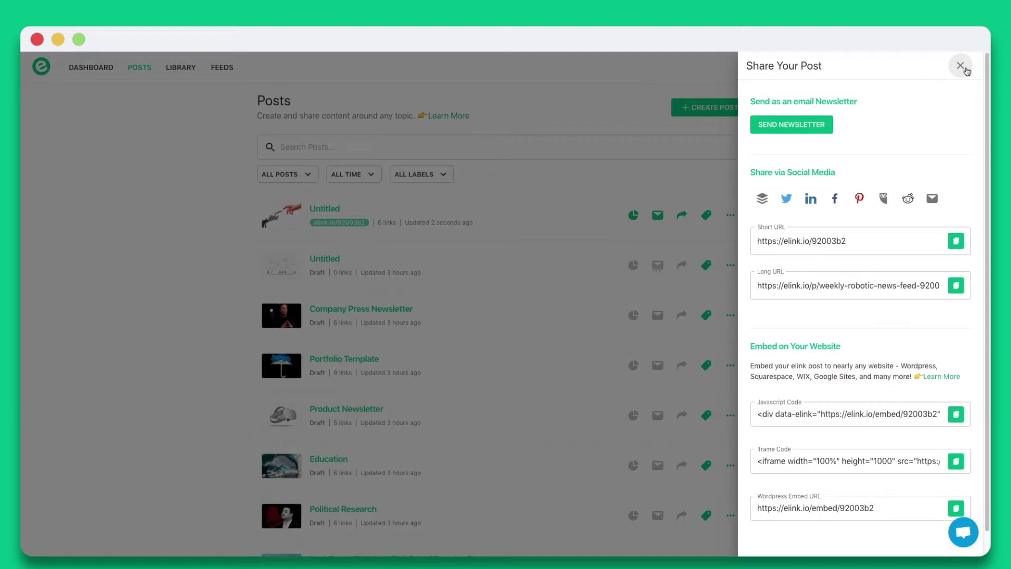
# Step: Export the newsletter to Gmail and add the elink extension to Chrome
pyautogui.click(829, 124)
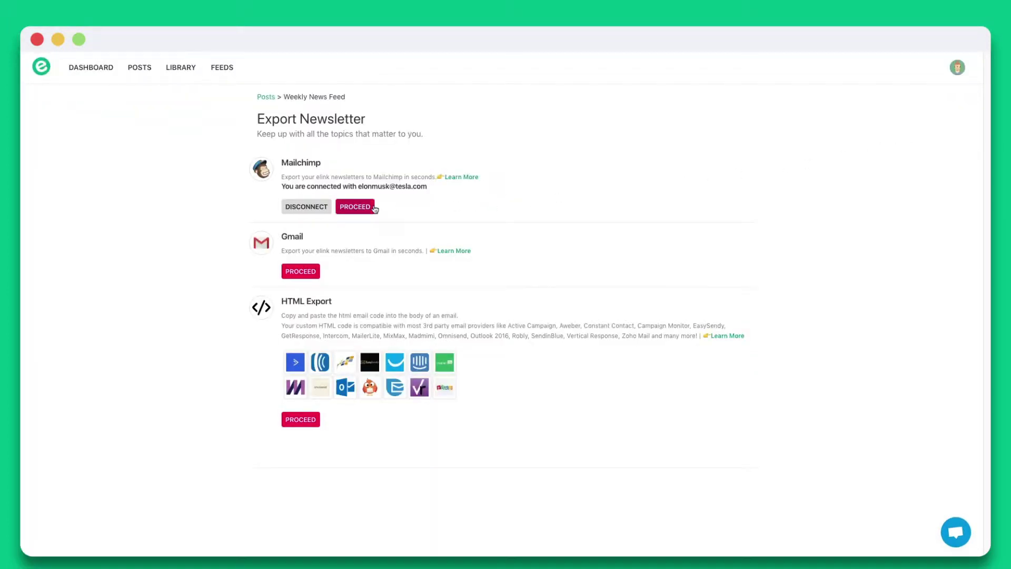
pyautogui.click(316, 276)
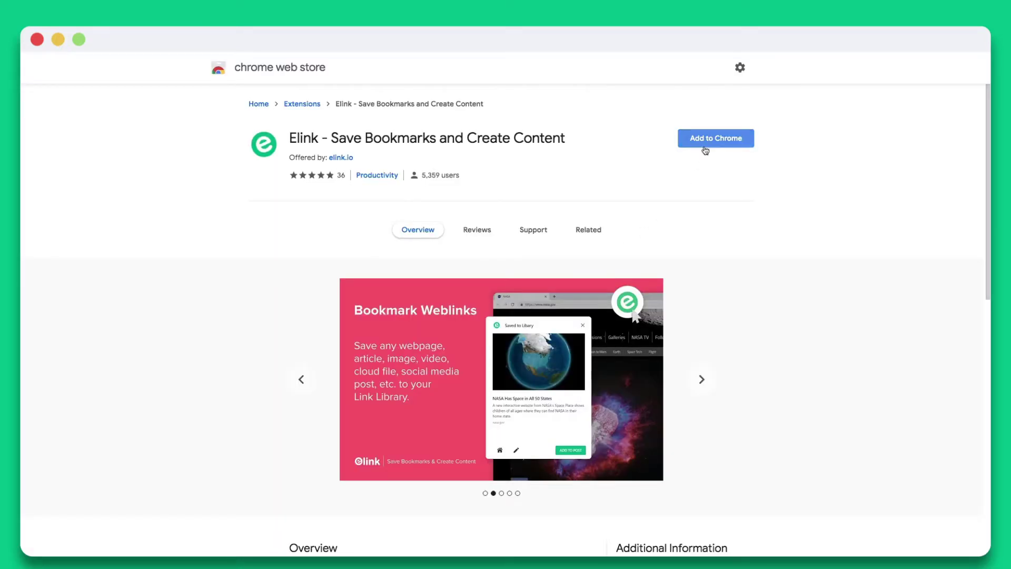
pyautogui.click(705, 149)
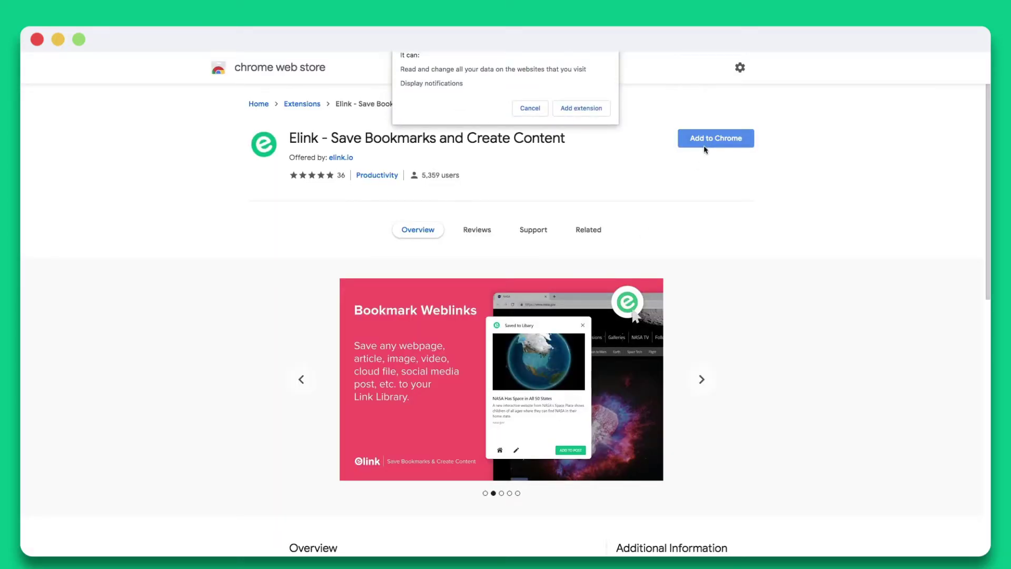
pyautogui.click(586, 116)
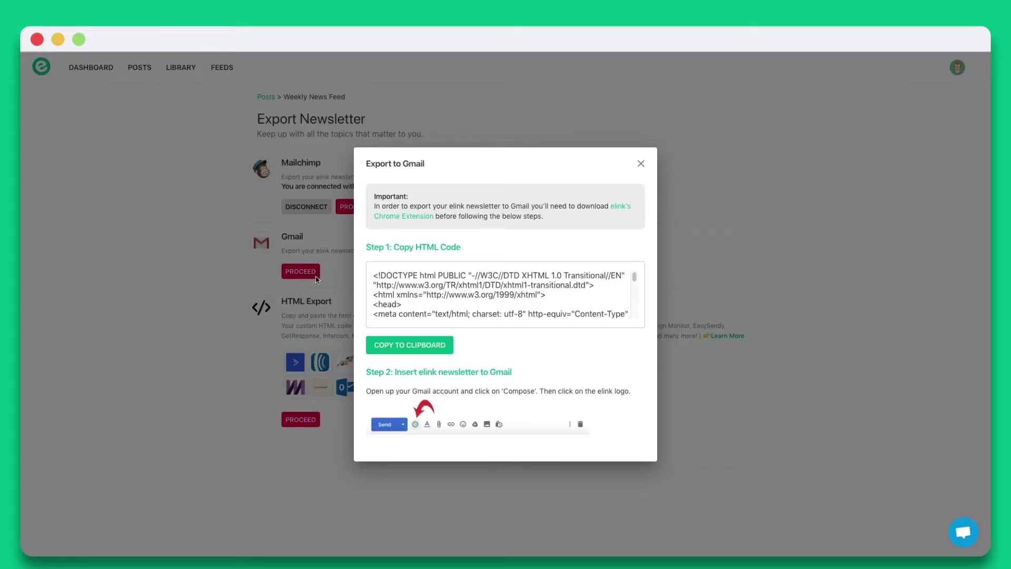
# Step: Copy the newsletter HTML to the clipboard and start a new Gmail message
pyautogui.click(386, 352)
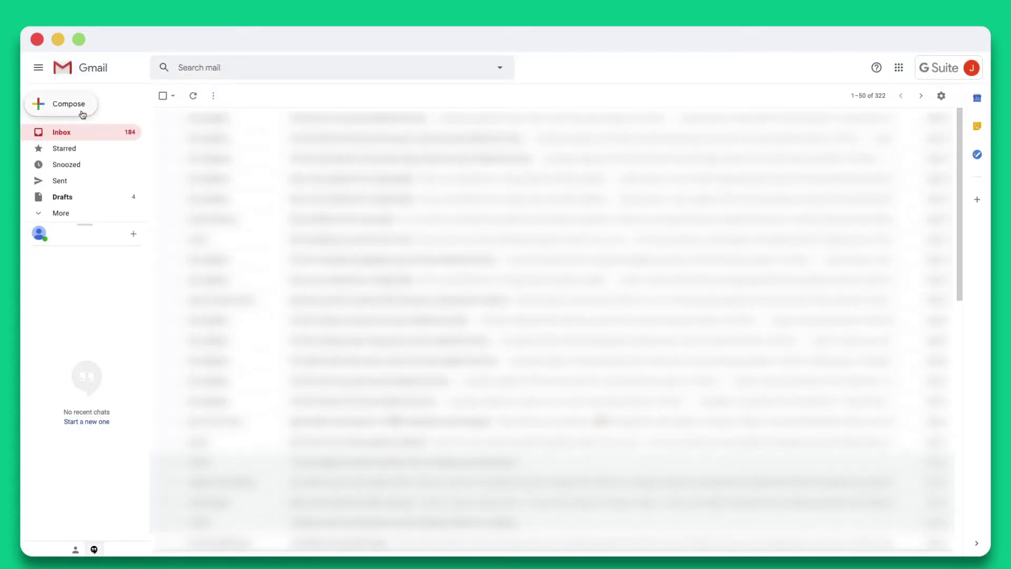
pyautogui.click(71, 105)
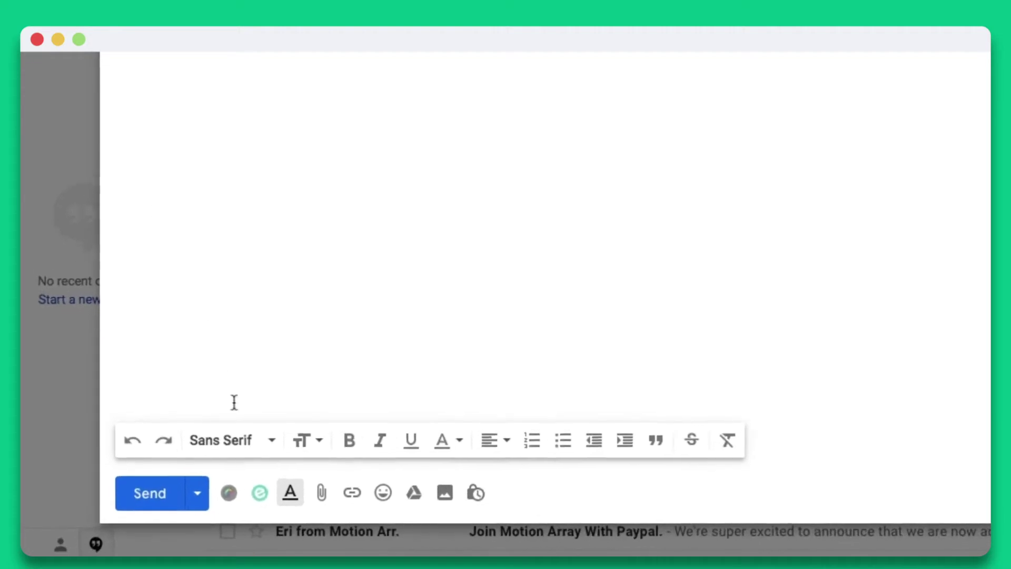
# Step: Insert the Weekly Robotic News Feed newsletter using the elink compose-toolbar button
pyautogui.click(276, 486)
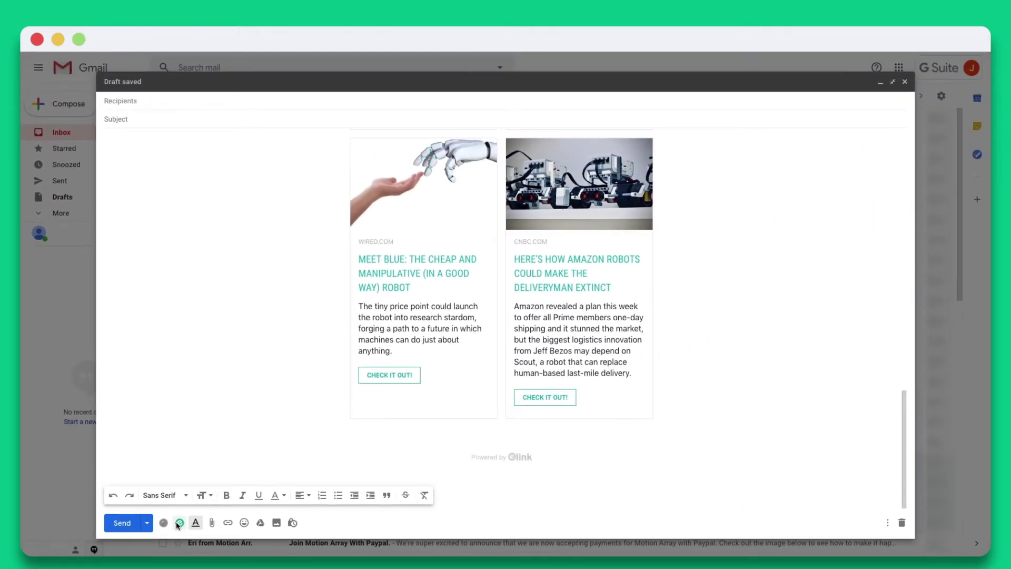
pyautogui.scroll(10, 872, 166)
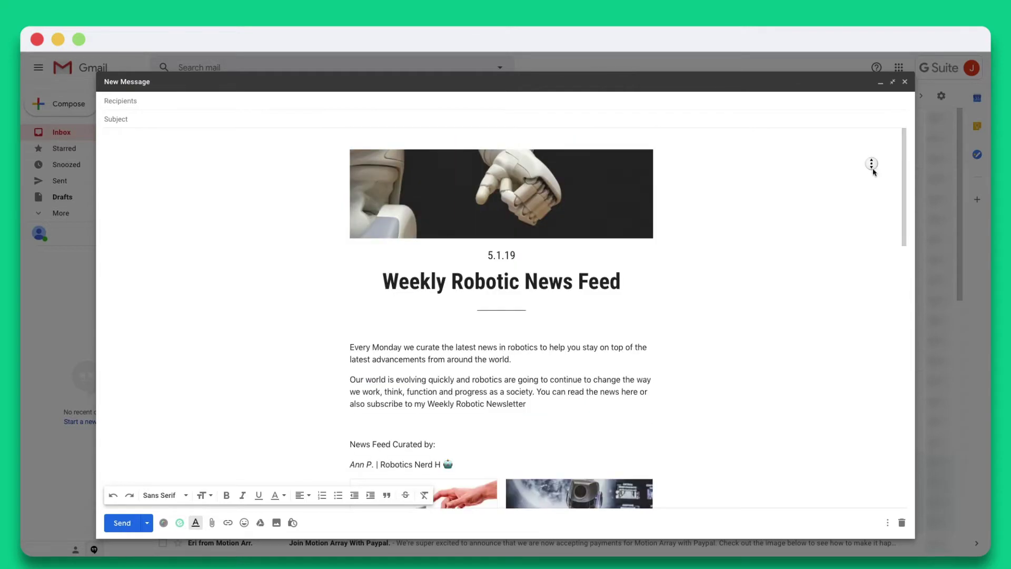
pyautogui.scroll(-1, 873, 170)
pyautogui.scroll(-1, 872, 172)
pyautogui.scroll(-1, 873, 173)
pyautogui.scroll(-1, 875, 178)
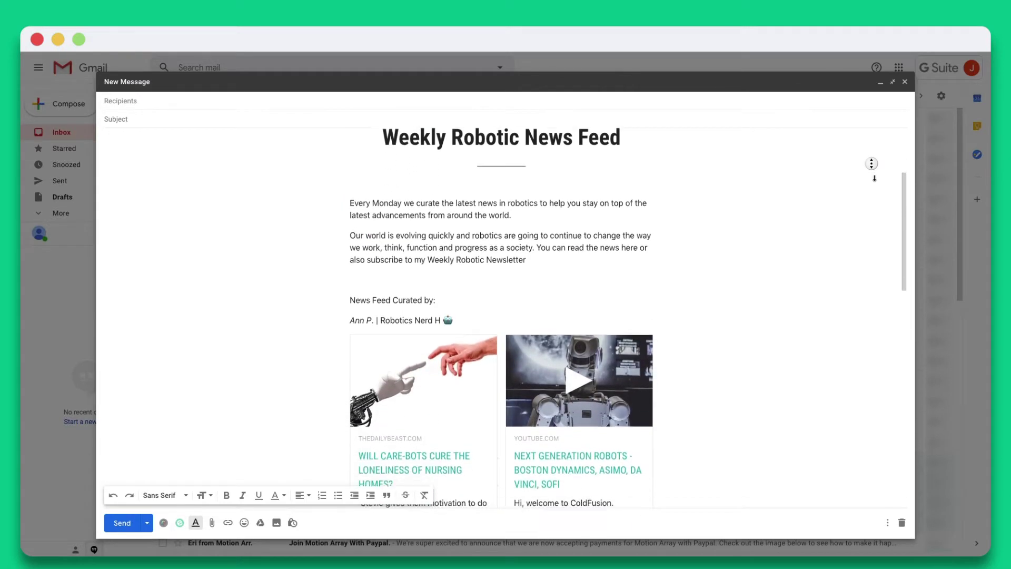
pyautogui.scroll(-1, 874, 178)
pyautogui.scroll(-1, 874, 178)
pyautogui.scroll(-1, 875, 178)
pyautogui.scroll(-1, 874, 178)
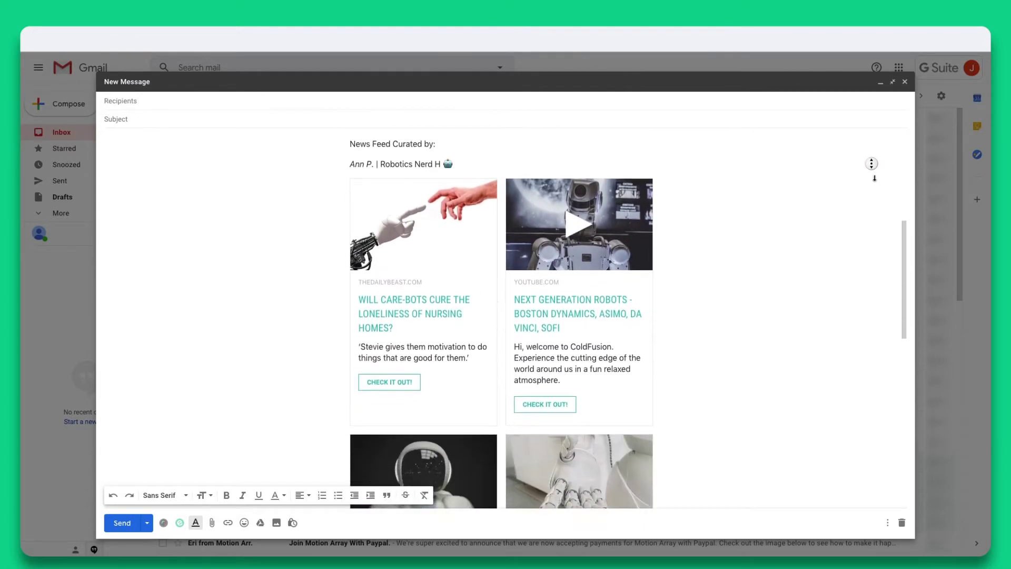
pyautogui.scroll(-1, 875, 178)
pyautogui.scroll(-1, 875, 178)
pyautogui.scroll(-1, 874, 177)
pyautogui.scroll(-1, 875, 178)
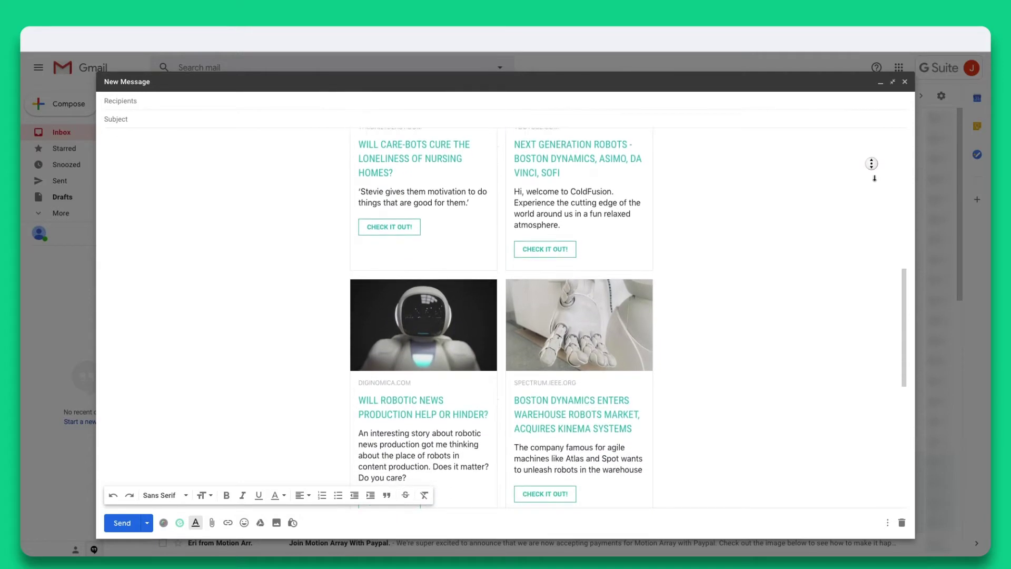
pyautogui.scroll(-1, 874, 178)
pyautogui.scroll(-1, 874, 178)
pyautogui.scroll(-1, 875, 178)
pyautogui.scroll(-1, 875, 178)
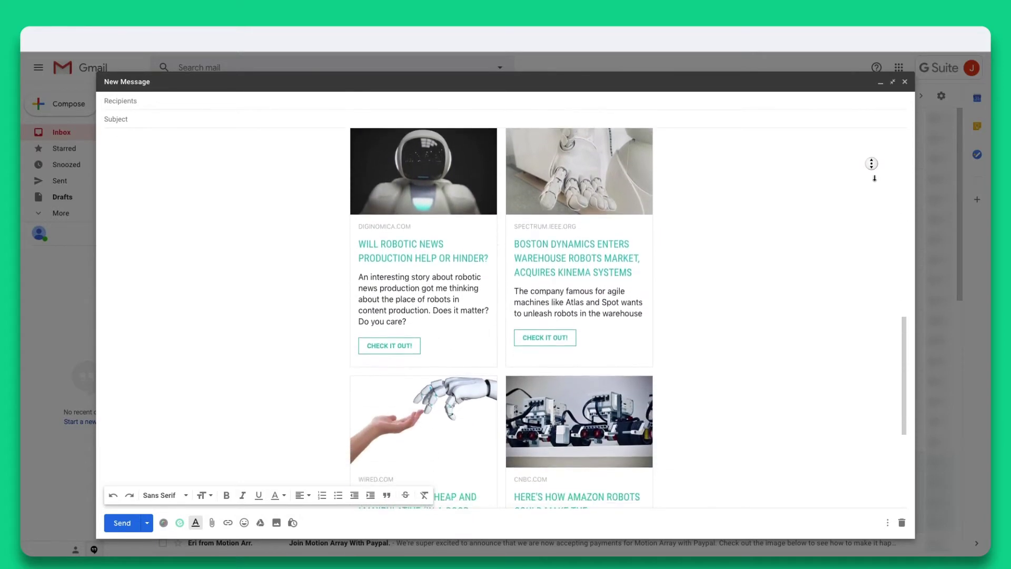
pyautogui.scroll(-1, 875, 177)
pyautogui.scroll(-1, 875, 178)
pyautogui.scroll(-1, 874, 178)
pyautogui.scroll(-1, 875, 177)
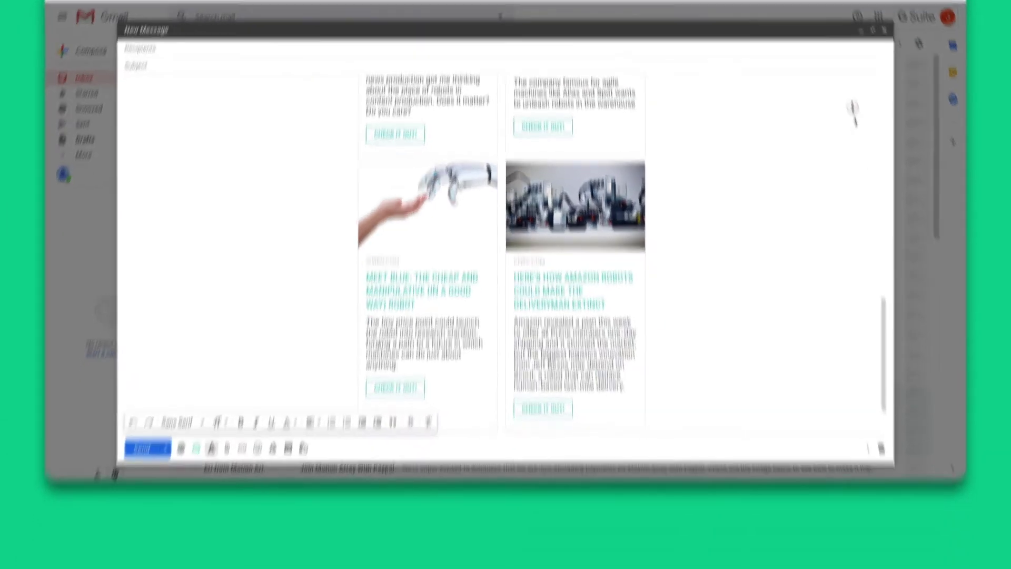